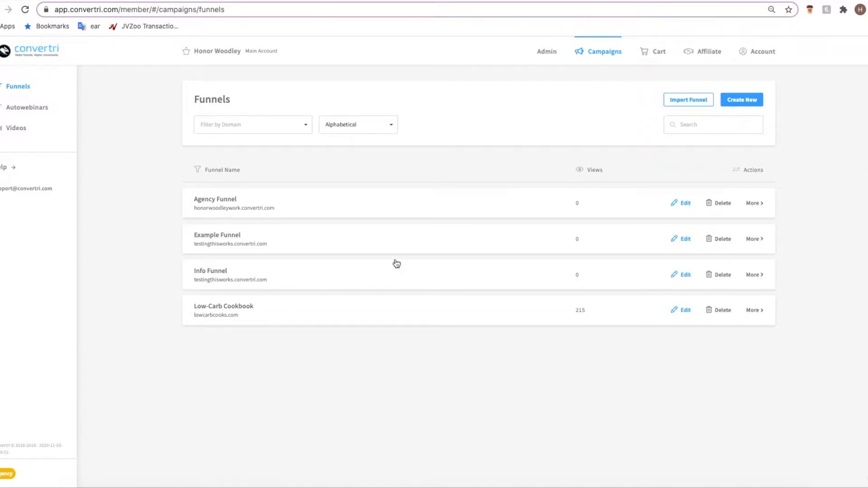
Open the account's integrations, set up the AWeber autoresponder and start connecting an account
click(763, 52)
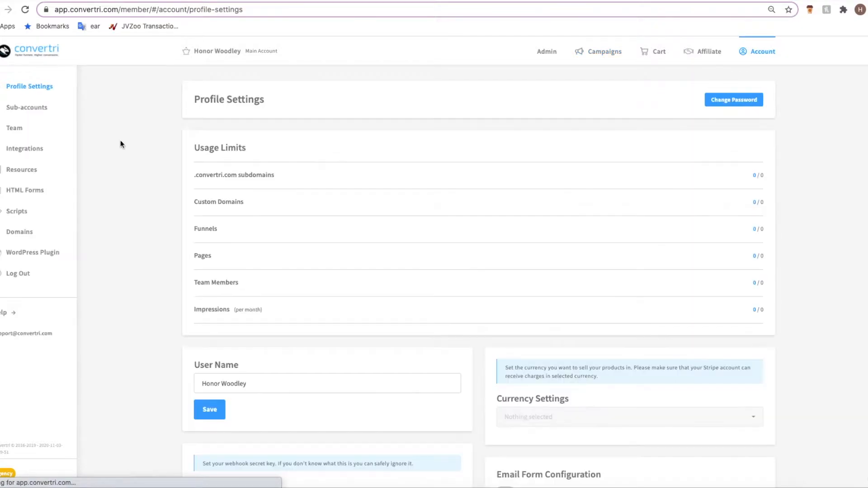
click(33, 148)
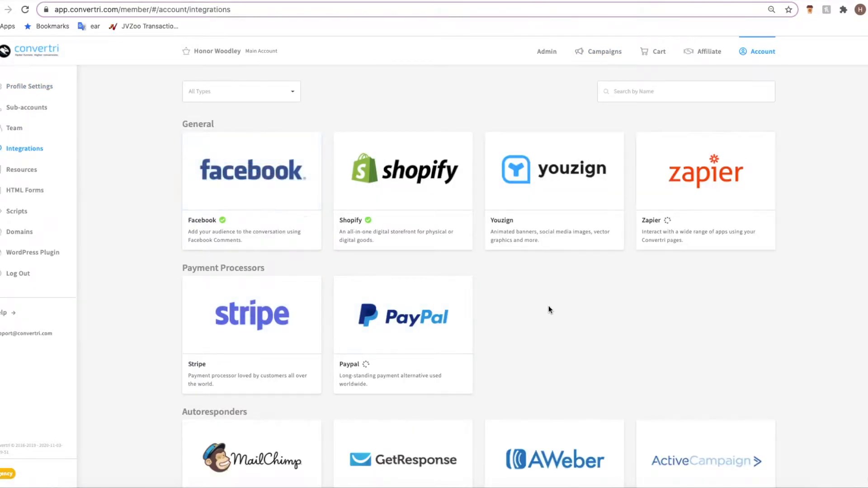
scroll(549, 305, down, 2)
scroll(549, 308, down, 2)
mouse_move(581, 390)
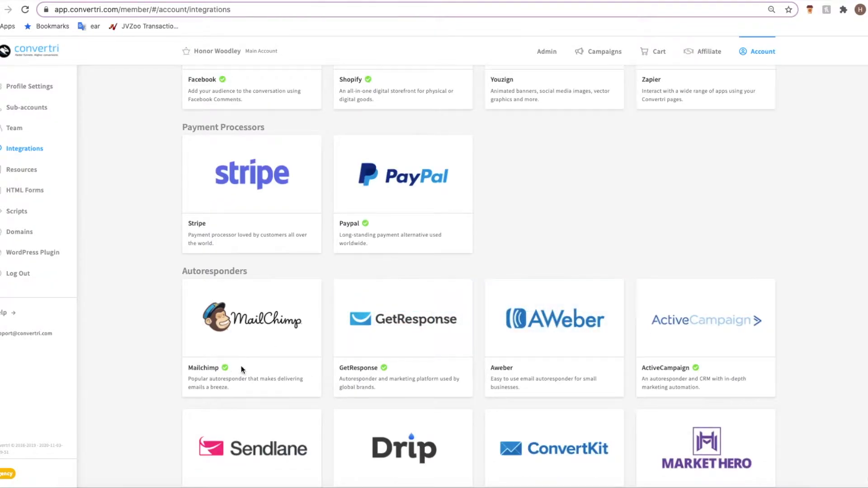
scroll(563, 319, down, 4)
mouse_move(565, 167)
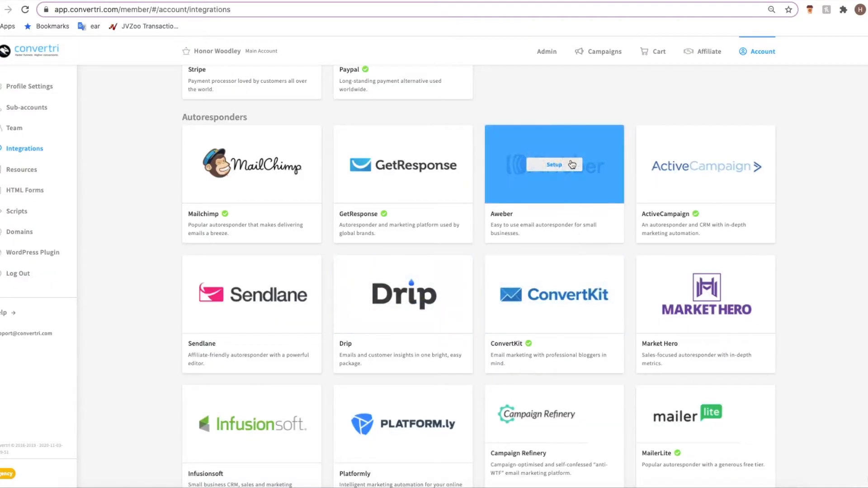
click(560, 164)
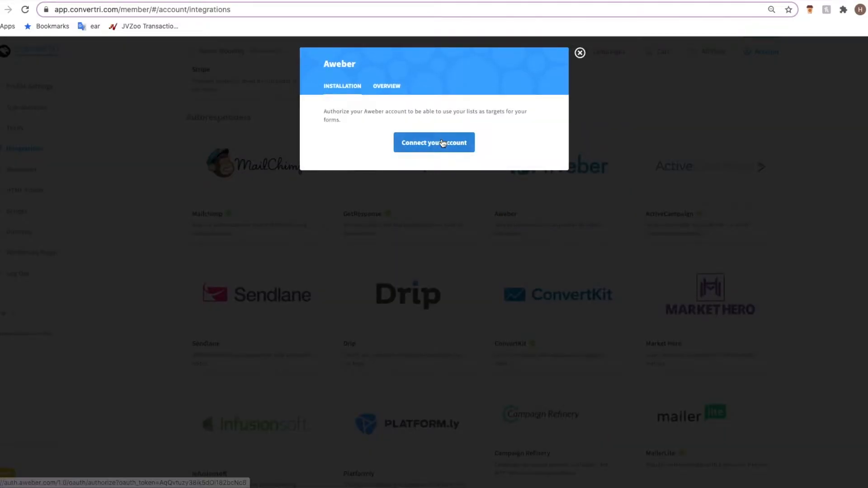
click(443, 143)
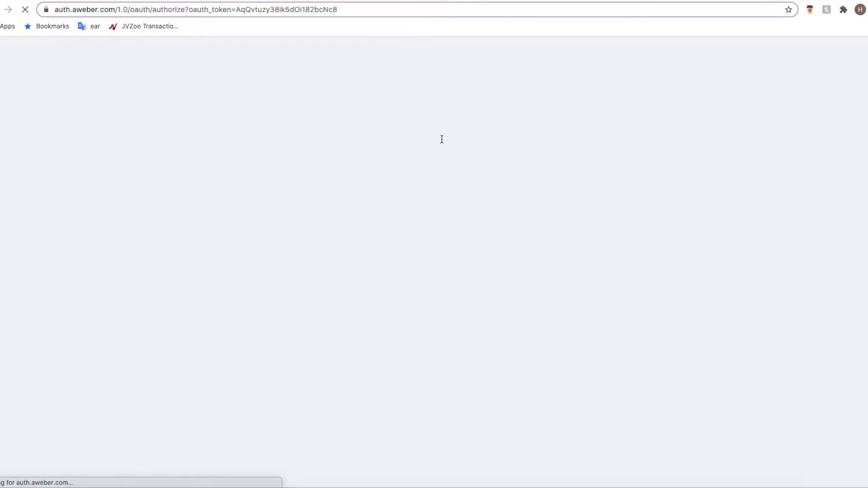
Log in to AWeber with the account e-mail and password, allow access to the third listed company account, and close the integration dialog
click(377, 241)
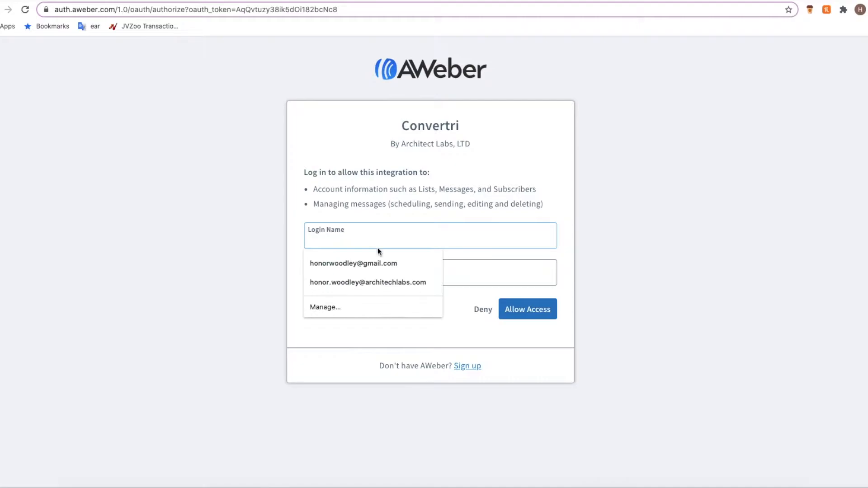
click(382, 266)
text(••••••••••)
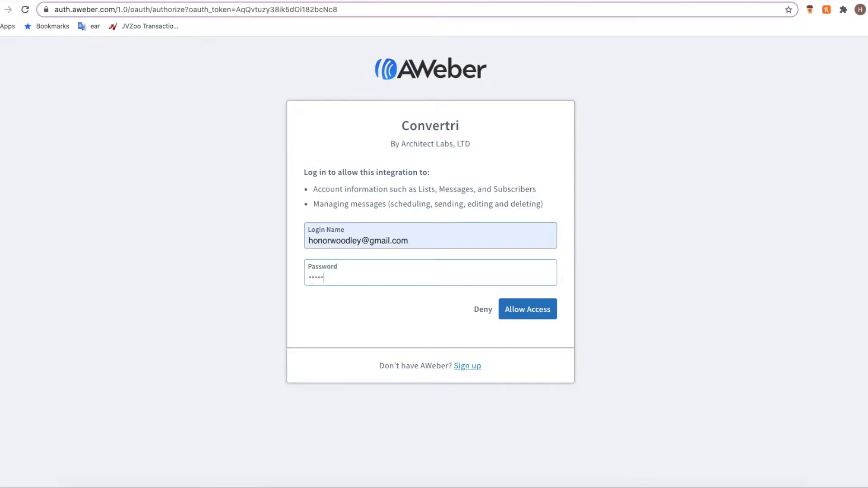
key(Return)
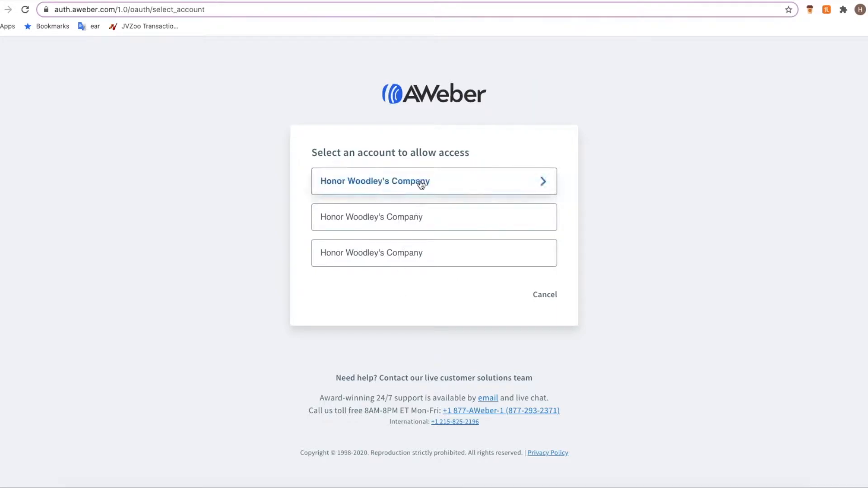
click(432, 253)
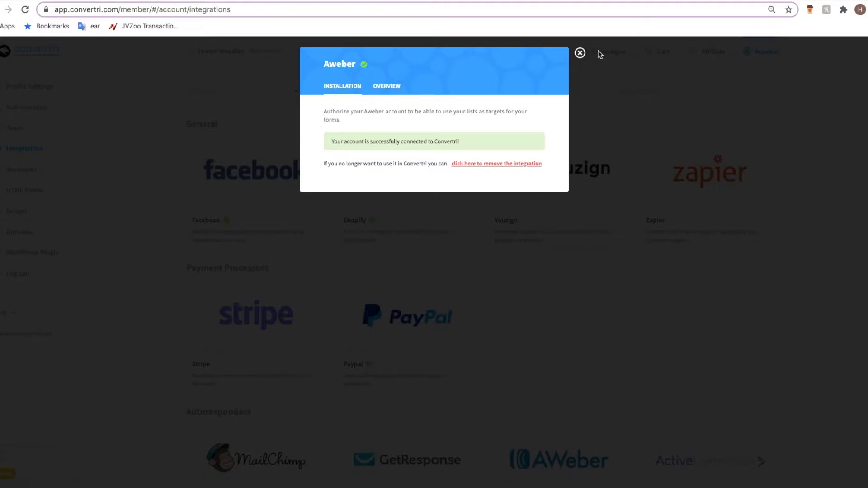
click(581, 53)
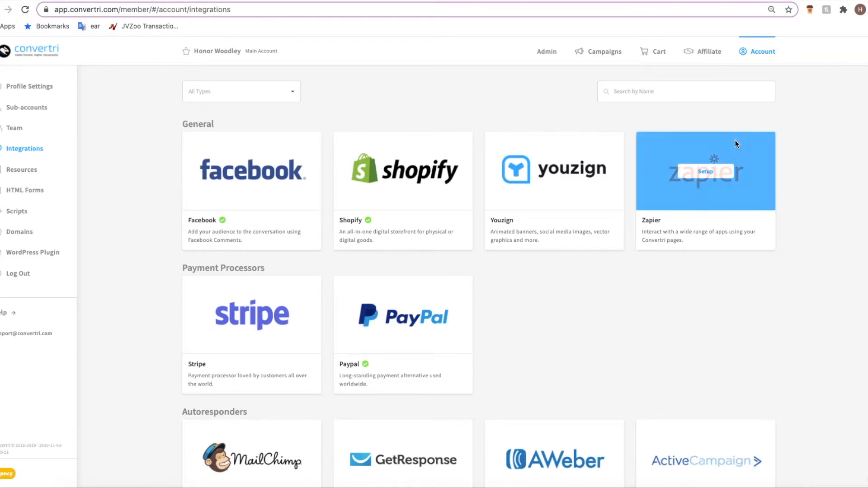
Switch to the AWeber dashboard and examine the Lists section and its list management options
click(814, 1)
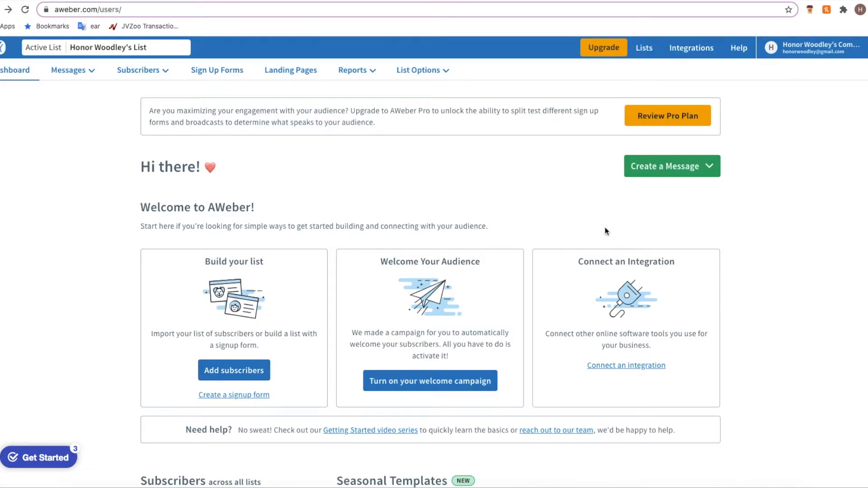
scroll(642, 176, down, 10)
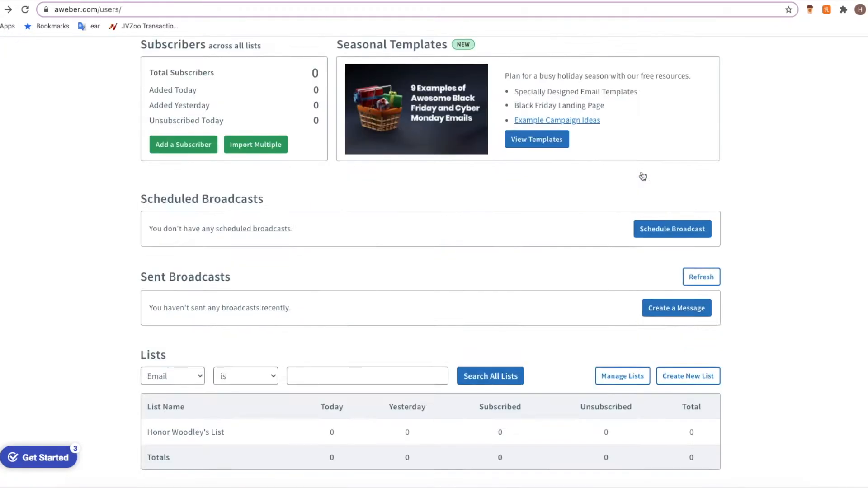
scroll(642, 177, down, 3)
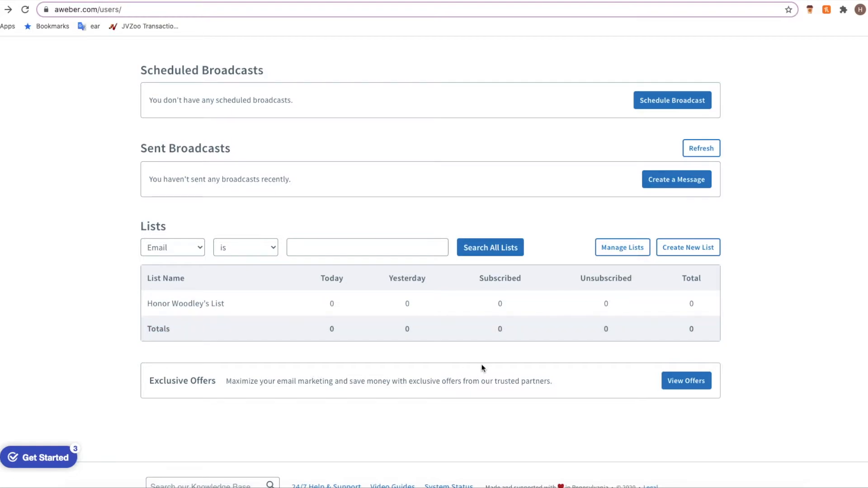
click(621, 244)
Switch back to Convertri and open the Form Page of Example Funnel in the page editor
click(733, 1)
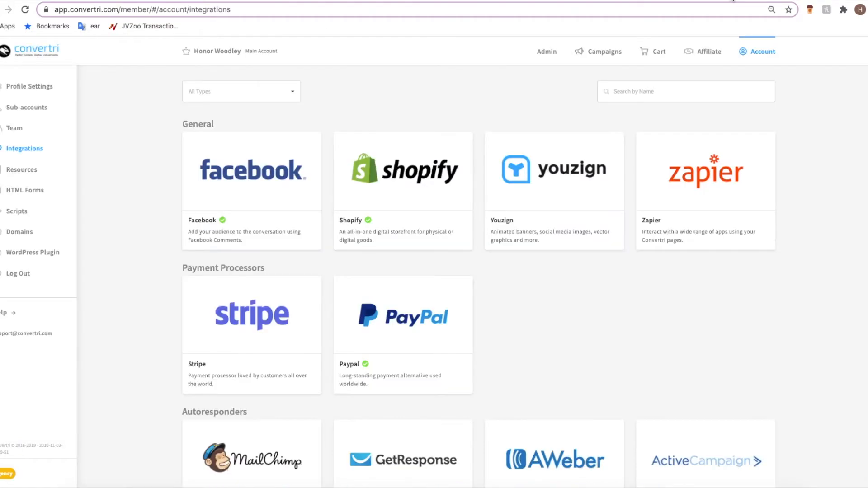
click(604, 57)
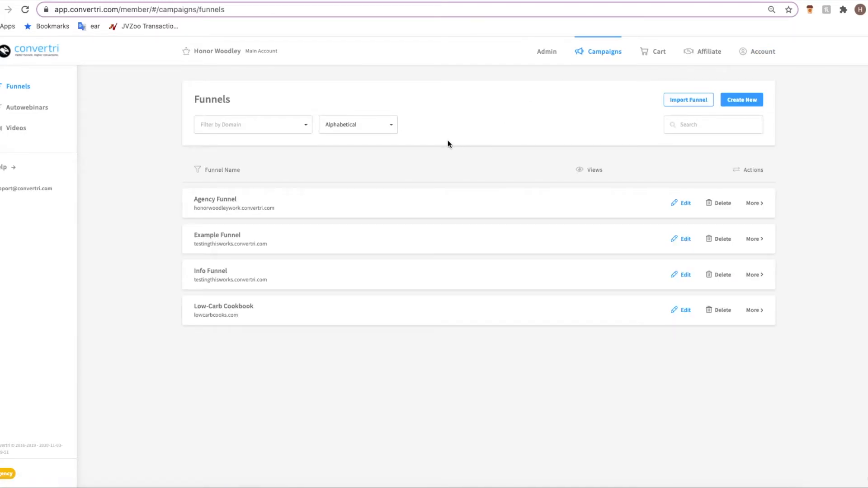
click(282, 241)
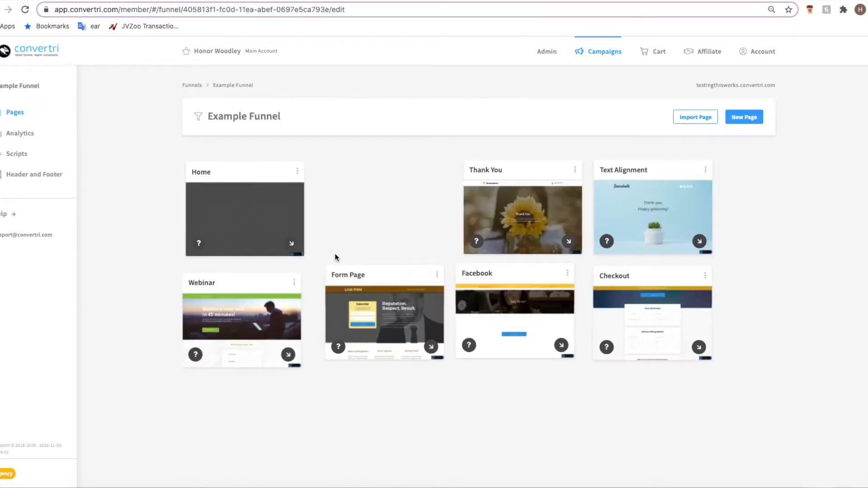
click(390, 322)
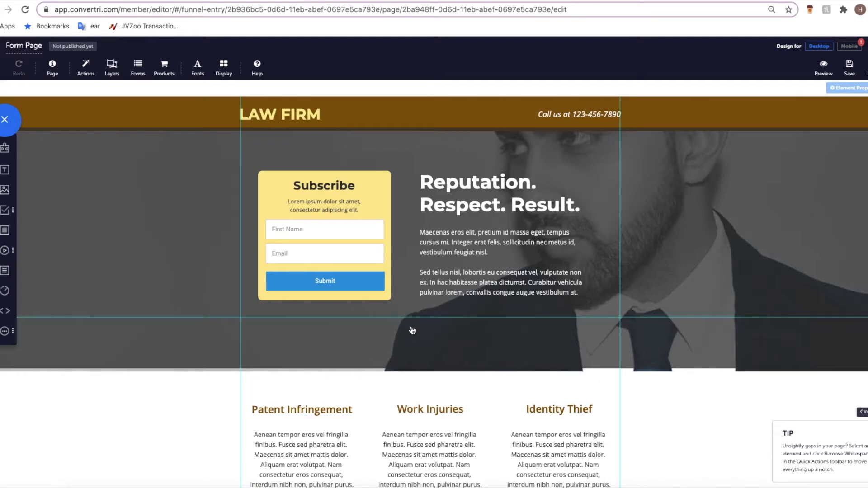
Examine the Subscribe form's First Name, Email and Submit elements and the form elements available to add
click(314, 255)
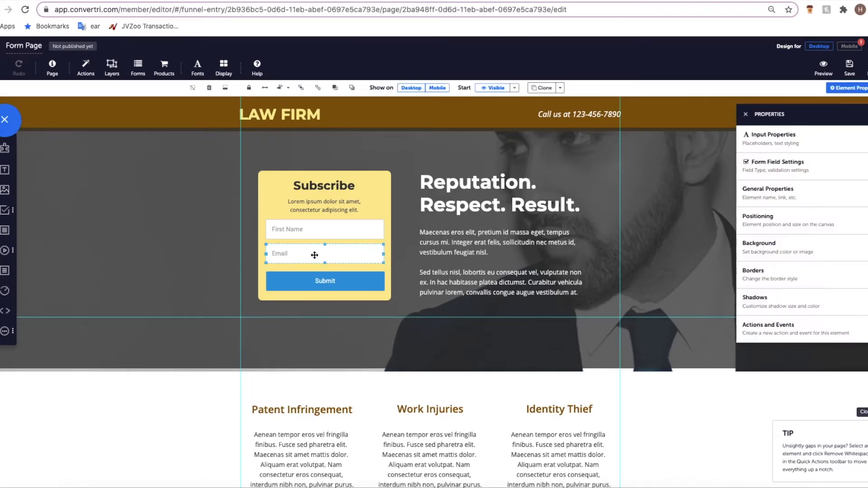
click(342, 276)
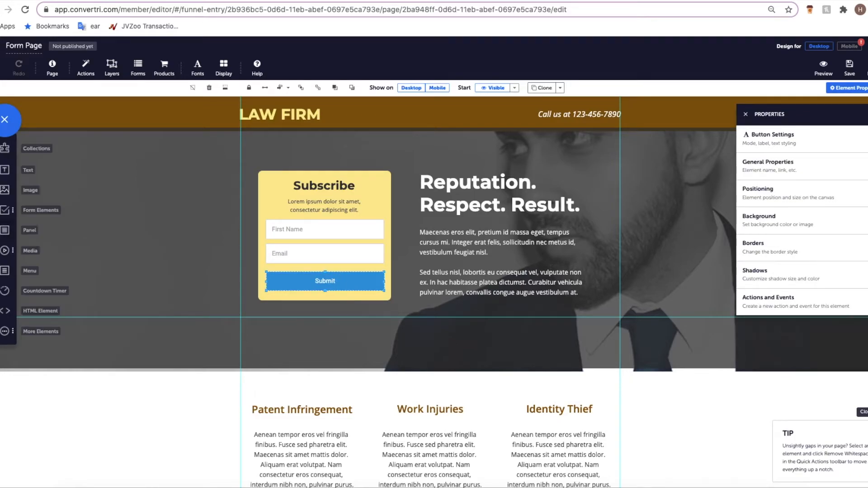
click(4, 211)
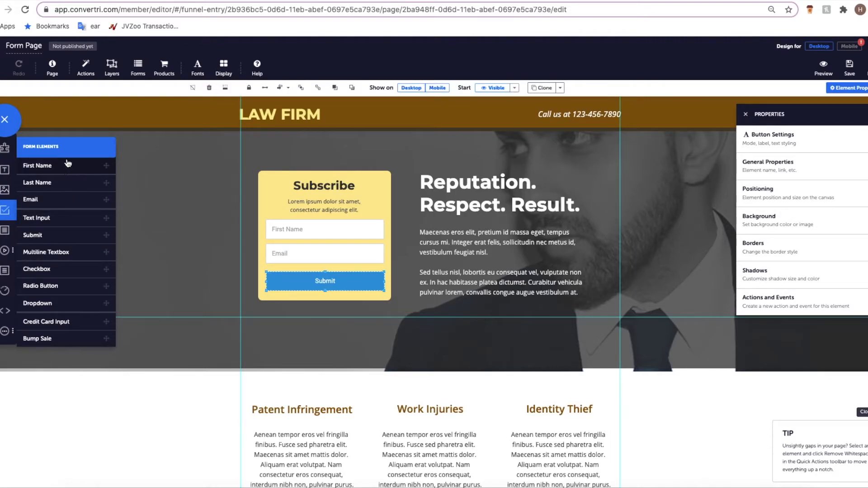
click(337, 237)
click(329, 255)
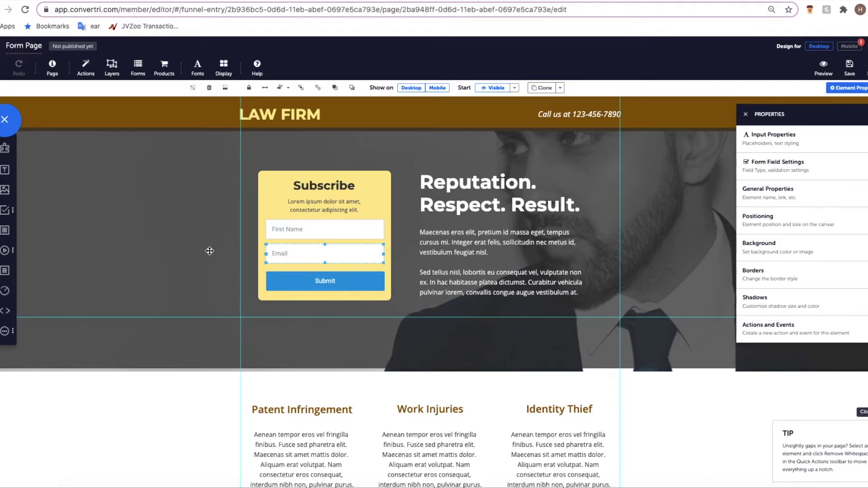
Configure the page's form to add prospects to the account's AWeber list and continue to the thank-you page settings
click(138, 75)
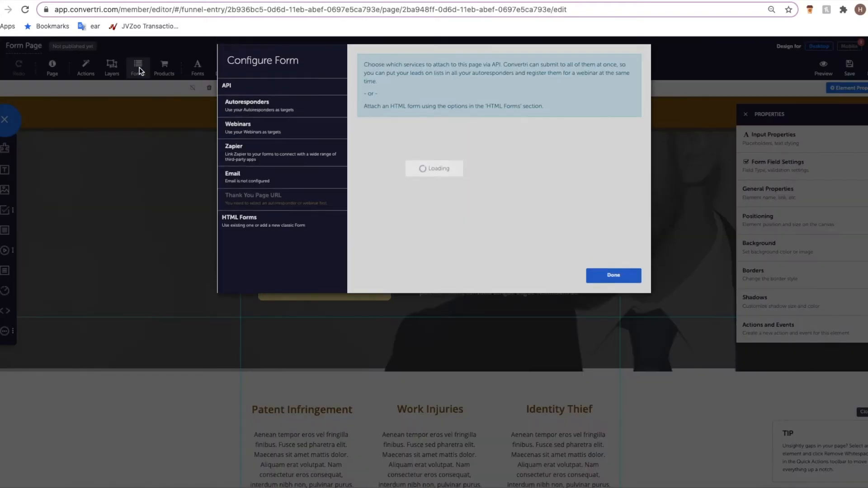
click(266, 114)
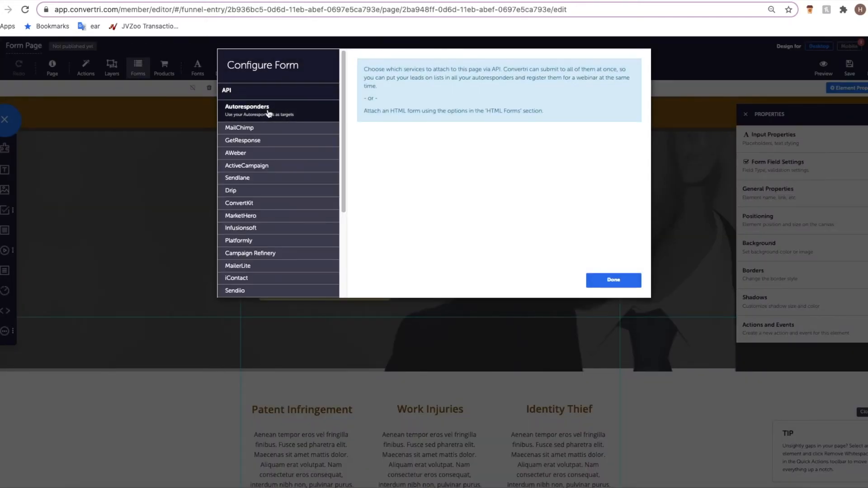
click(266, 156)
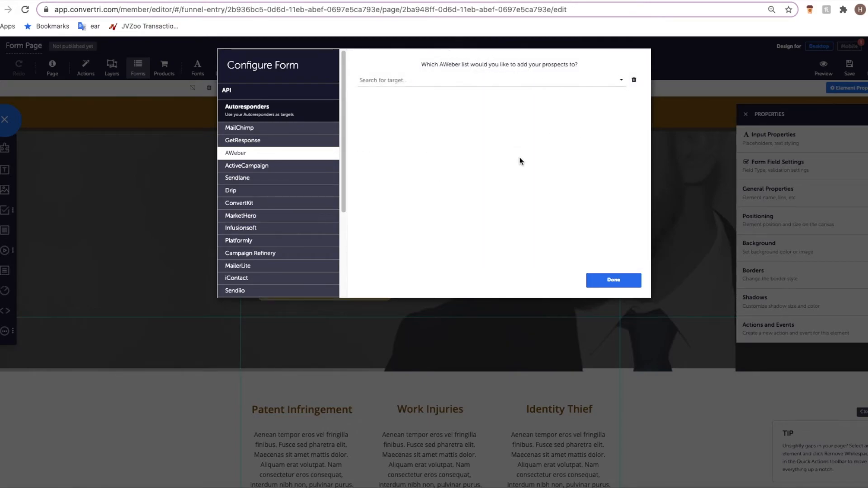
click(500, 80)
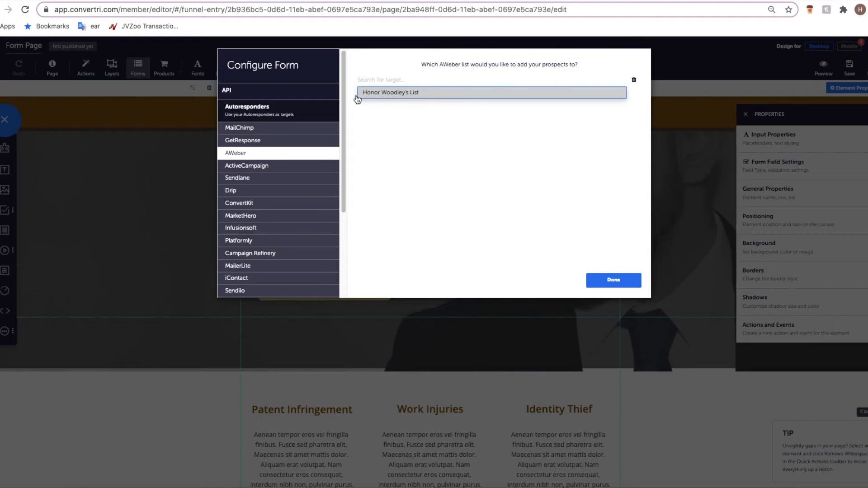
click(430, 94)
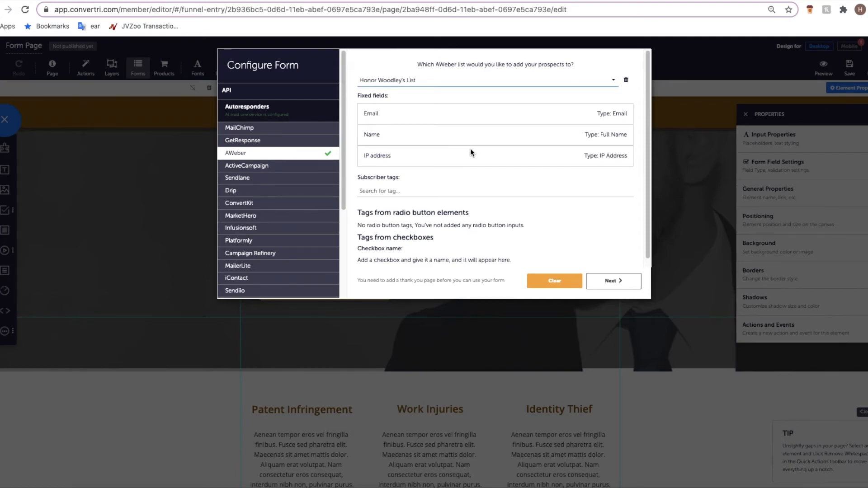
scroll(470, 153, down, 1)
scroll(471, 148, up, 1)
click(629, 283)
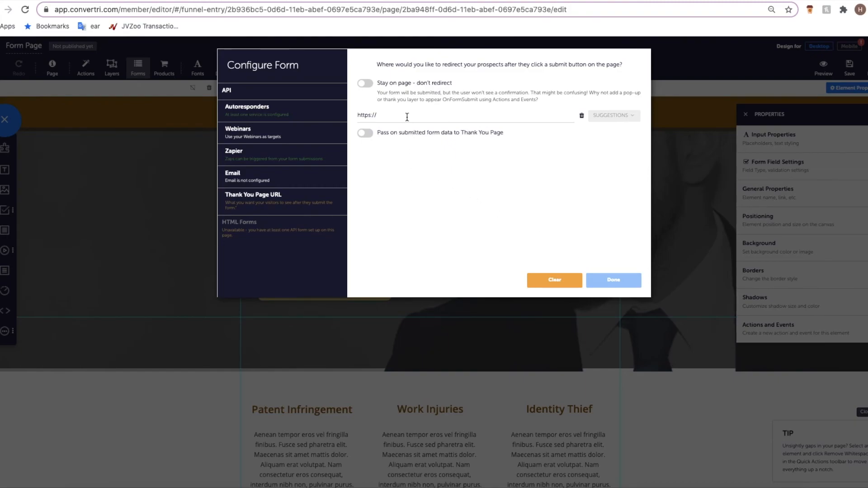
click(365, 84)
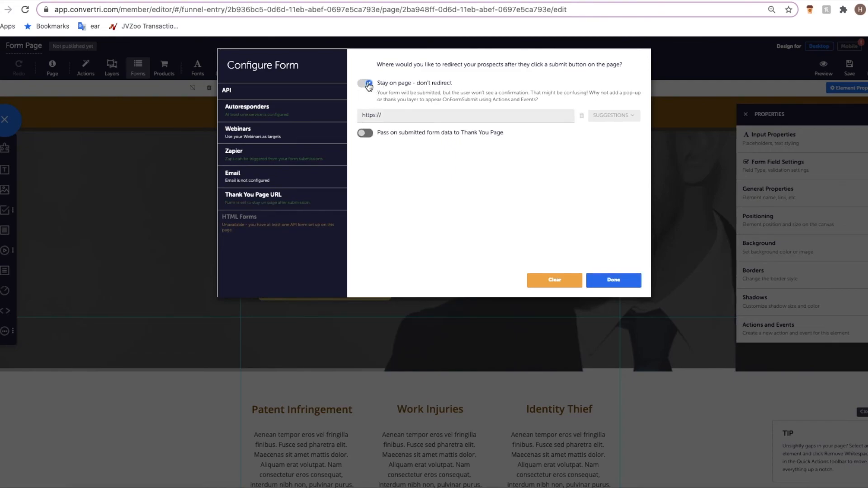
click(367, 84)
click(392, 116)
drag(392, 116, 345, 109)
key(BackSpace)
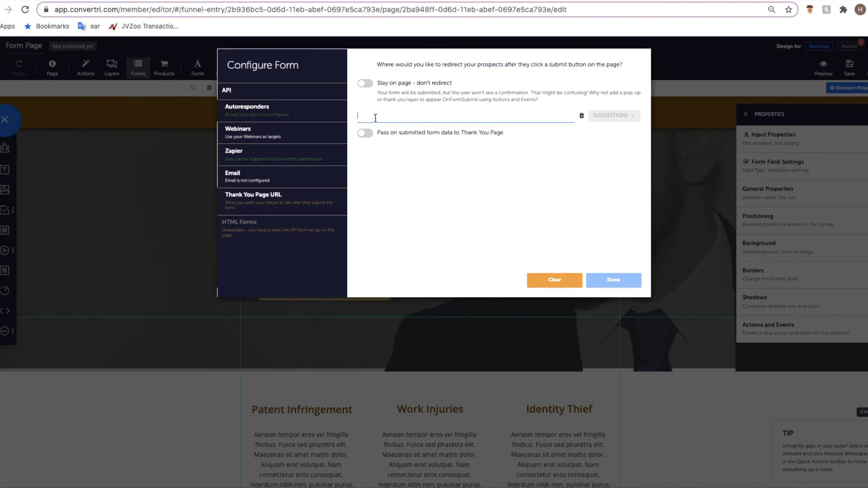
click(24, 0)
click(49, 23)
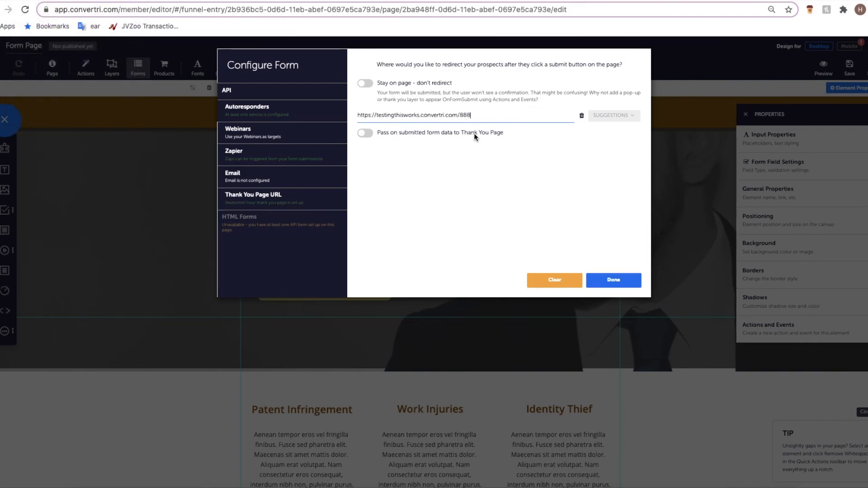
click(609, 281)
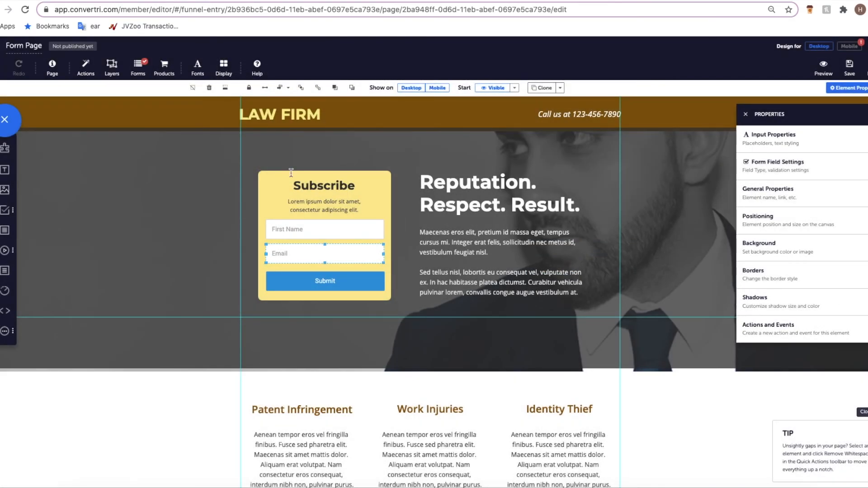